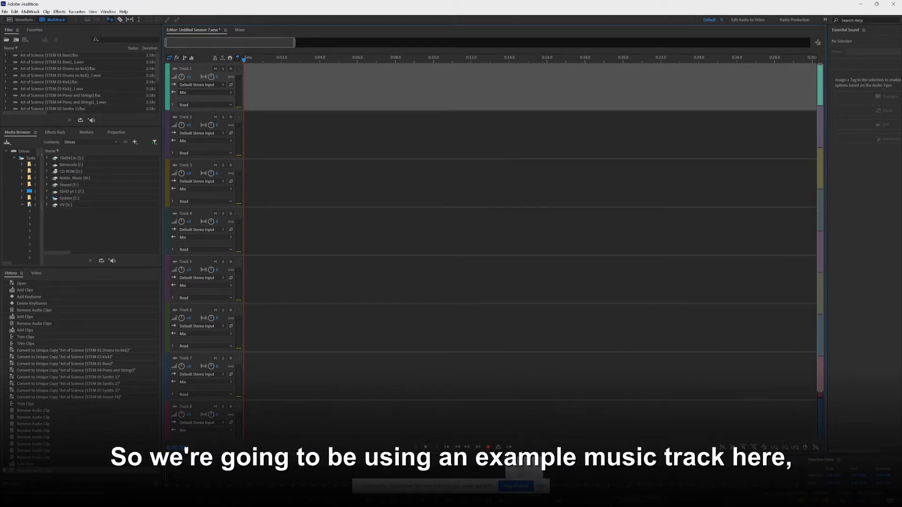
# Step: Place the eight selected Art of Science stem files from the stems folder on separate tracks at the session's start
pyautogui.hotkey('alt', 'Tab')
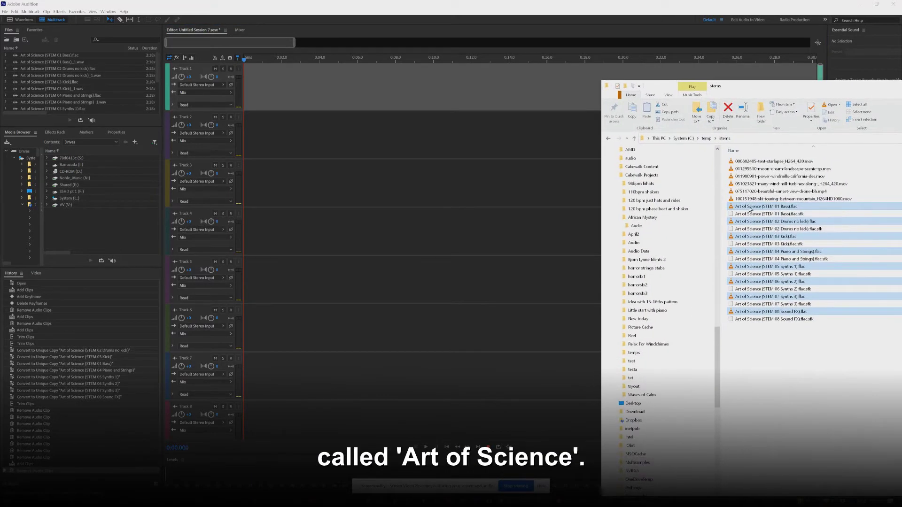
pyautogui.moveTo(749, 209); pyautogui.dragTo(239, 91)
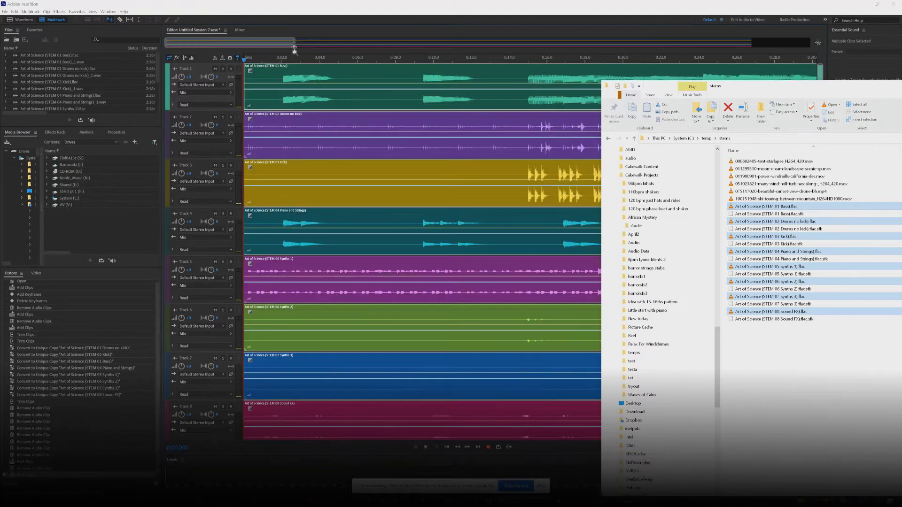
pyautogui.click(313, 13)
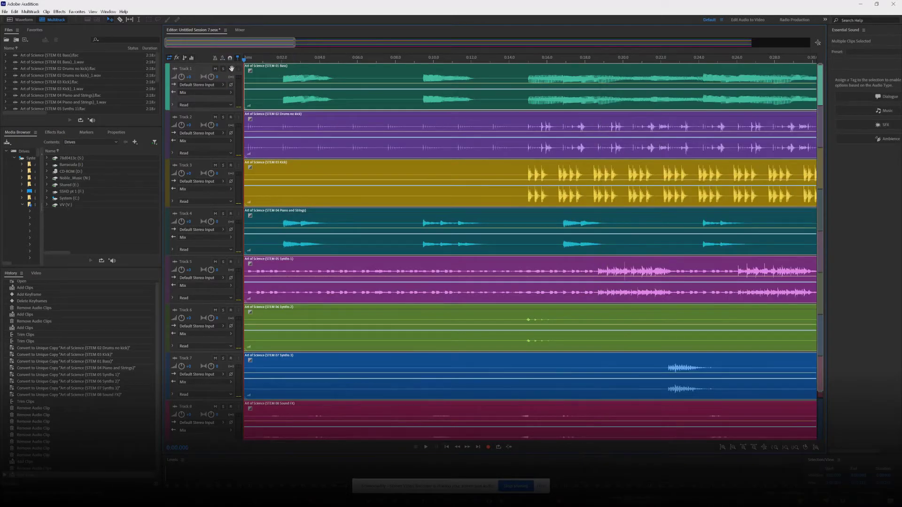
# Step: Convert all eight stem clips to unique copies and widen the track controls area slightly
pyautogui.rightClick(272, 76)
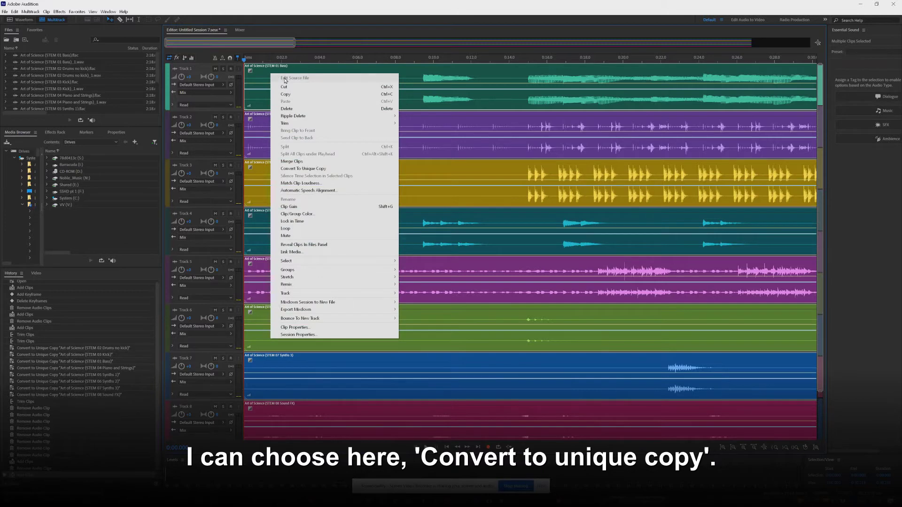
pyautogui.click(310, 169)
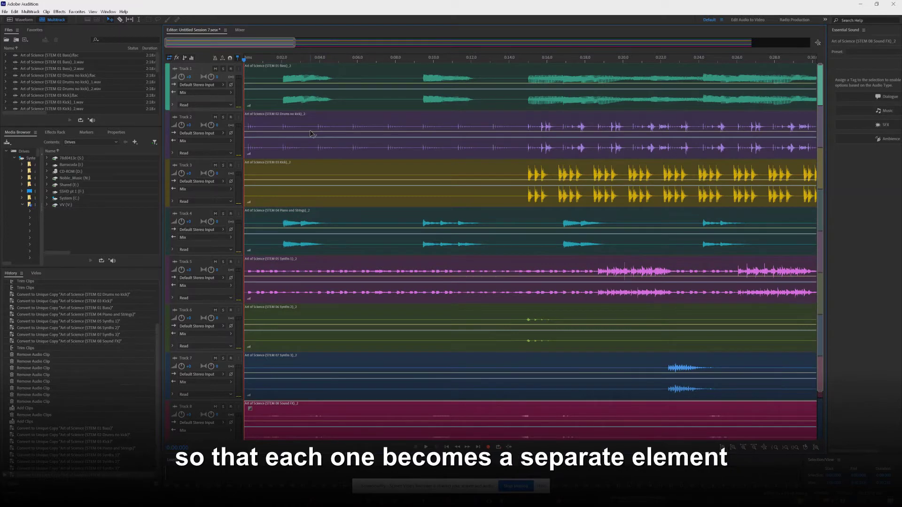
pyautogui.moveTo(310, 170); pyautogui.dragTo(280, 178)
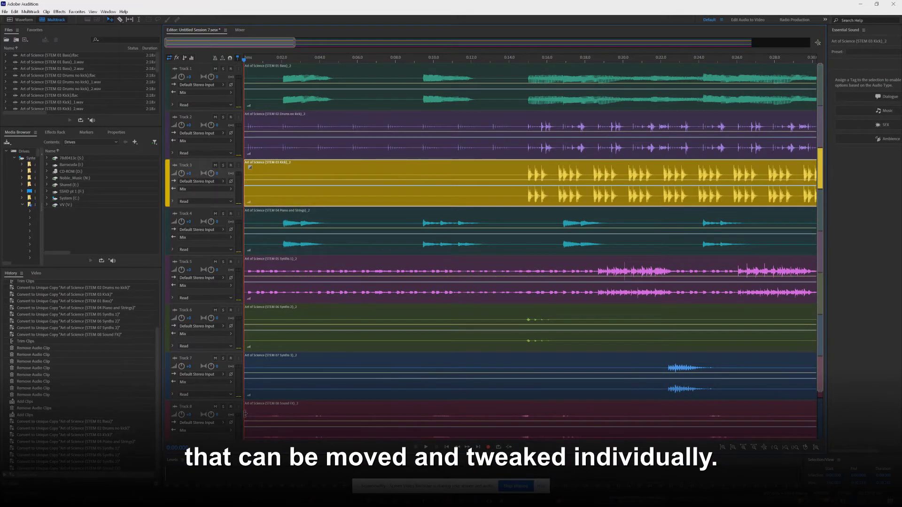
pyautogui.moveTo(388, 223); pyautogui.dragTo(303, 226)
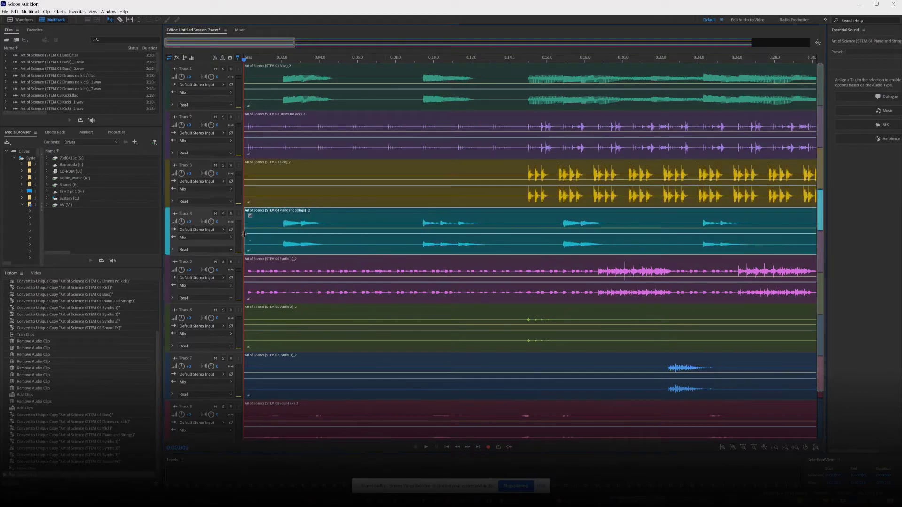
pyautogui.moveTo(244, 234); pyautogui.dragTo(266, 236)
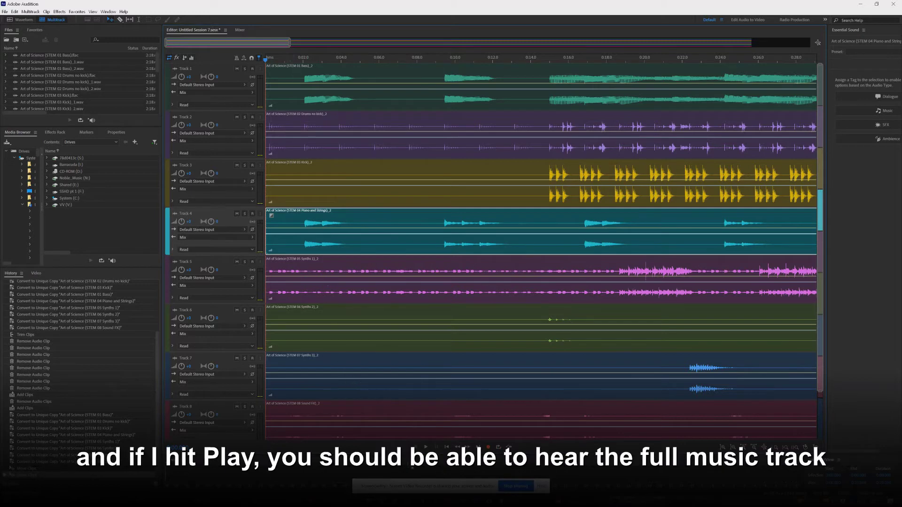
# Step: Play the session from the start and mute the kick, drums and bass tracks during playback
pyautogui.click(426, 447)
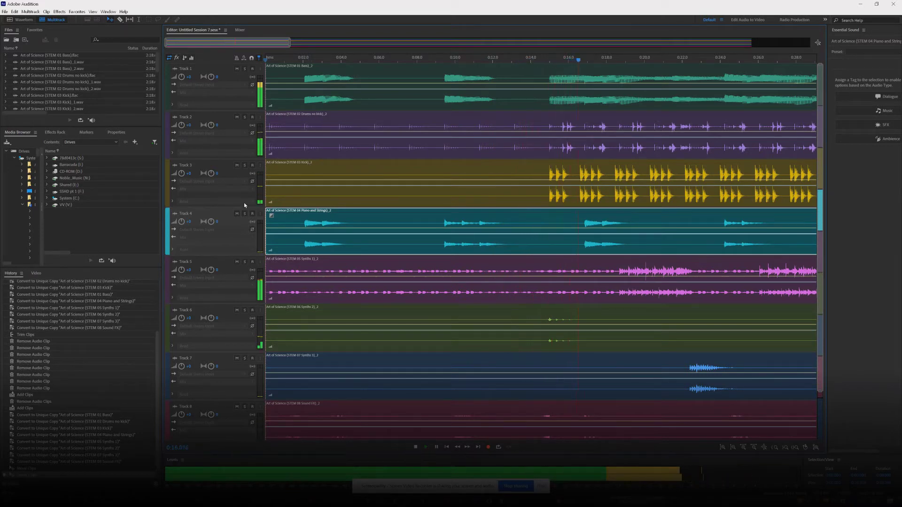
pyautogui.click(237, 166)
pyautogui.click(237, 117)
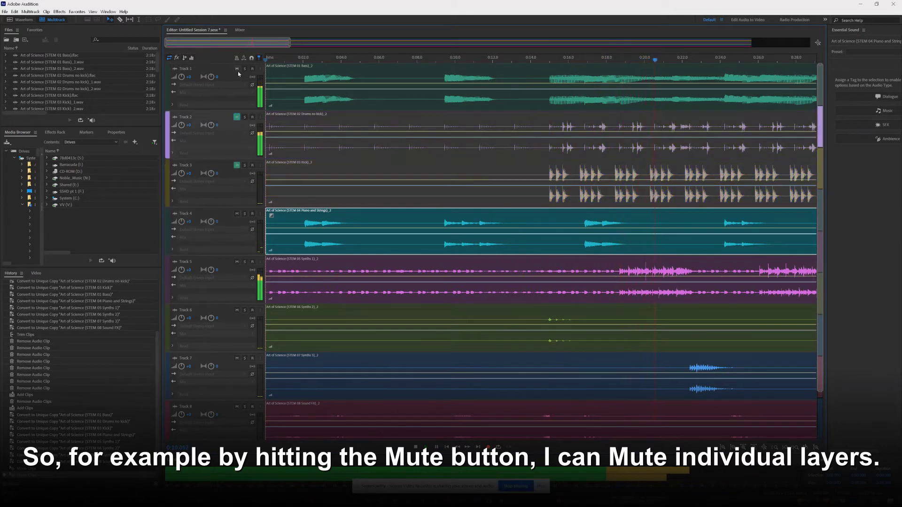
pyautogui.click(237, 69)
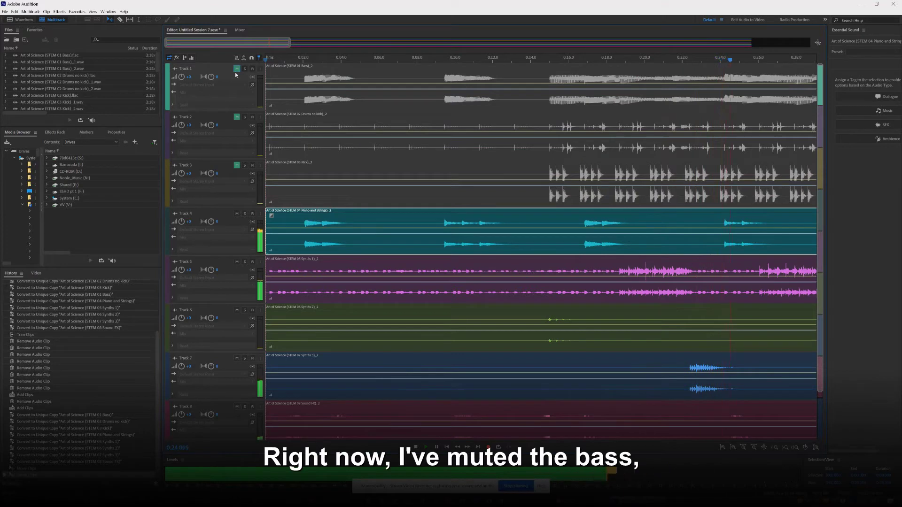
# Step: Unmute the kick, drums and bass tracks while playback continues
pyautogui.click(237, 165)
pyautogui.click(236, 116)
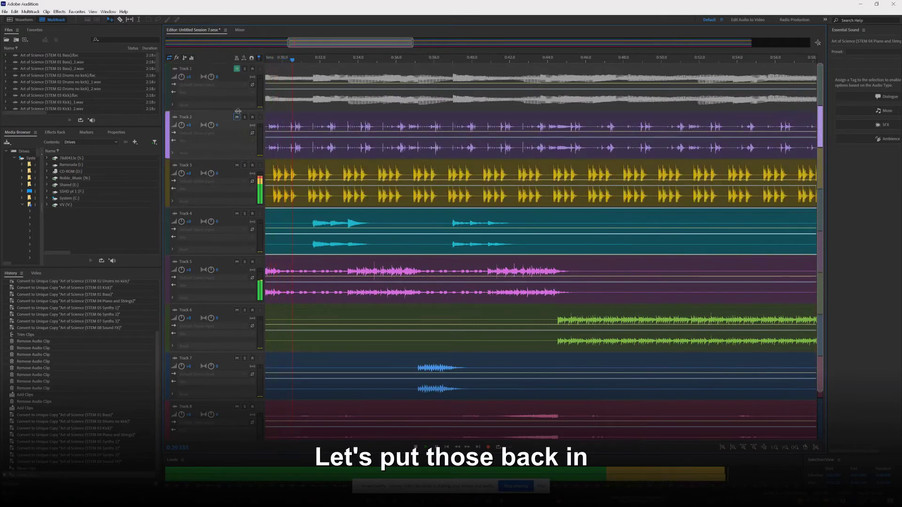
pyautogui.click(237, 68)
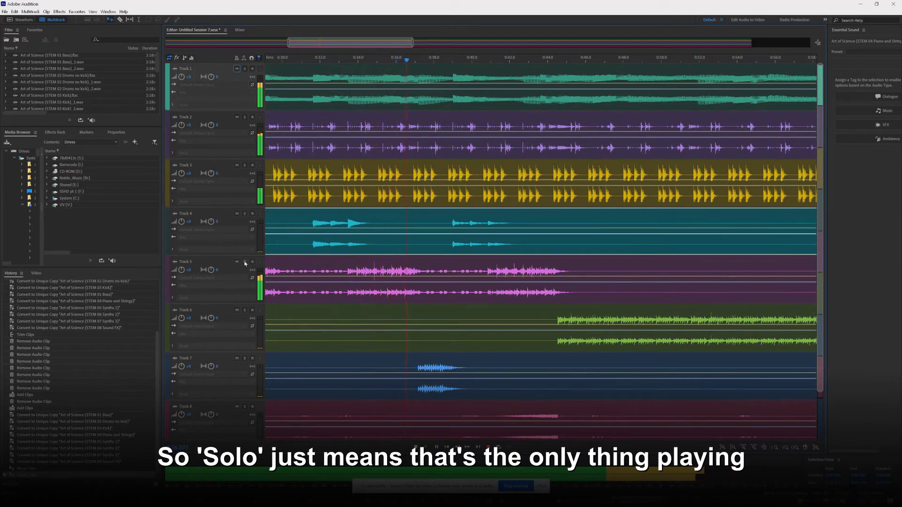
# Step: Solo the bass track, the Synths 2 track, and both drum and kick tracks during playback
pyautogui.click(244, 69)
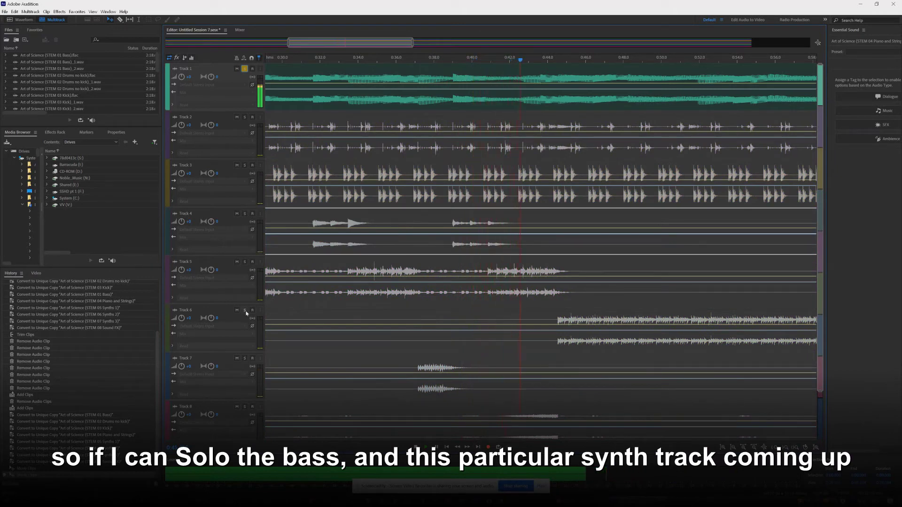
pyautogui.click(244, 310)
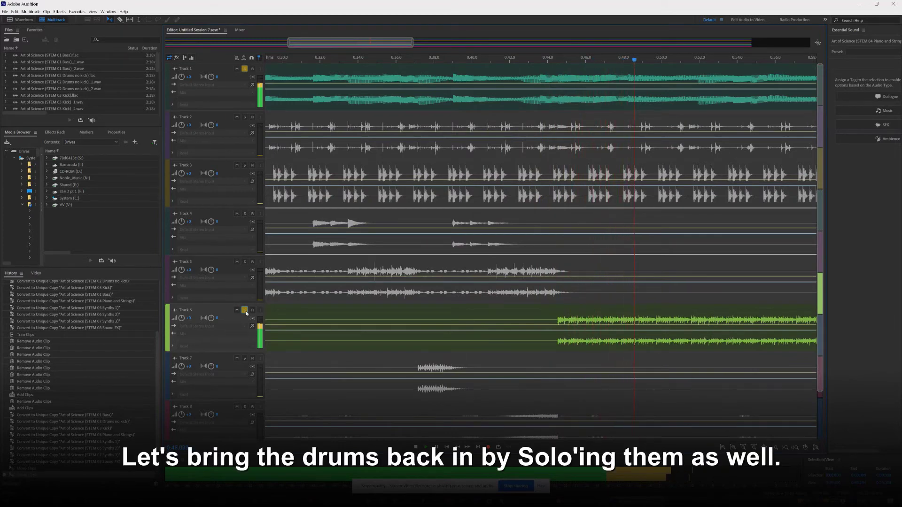
pyautogui.click(245, 118)
pyautogui.click(245, 166)
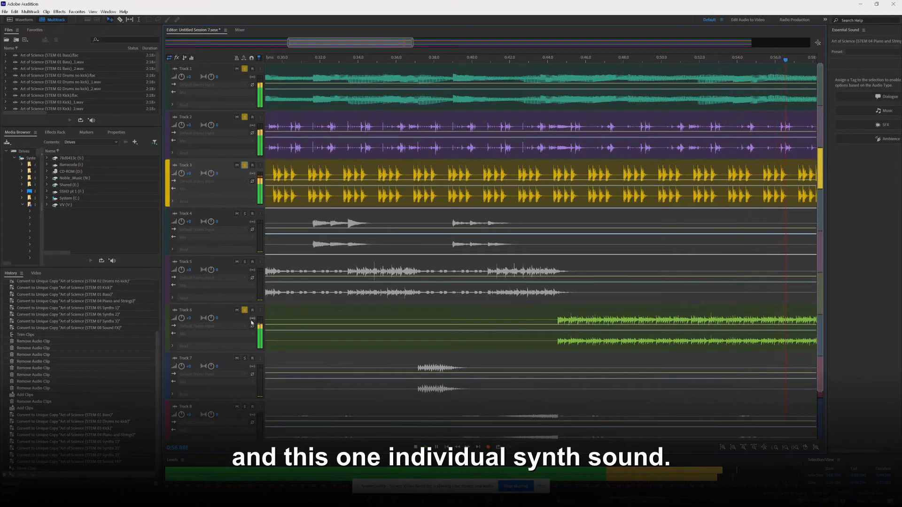
# Step: Turn off solo on the Synths 2, kick, drums and bass tracks
pyautogui.click(244, 310)
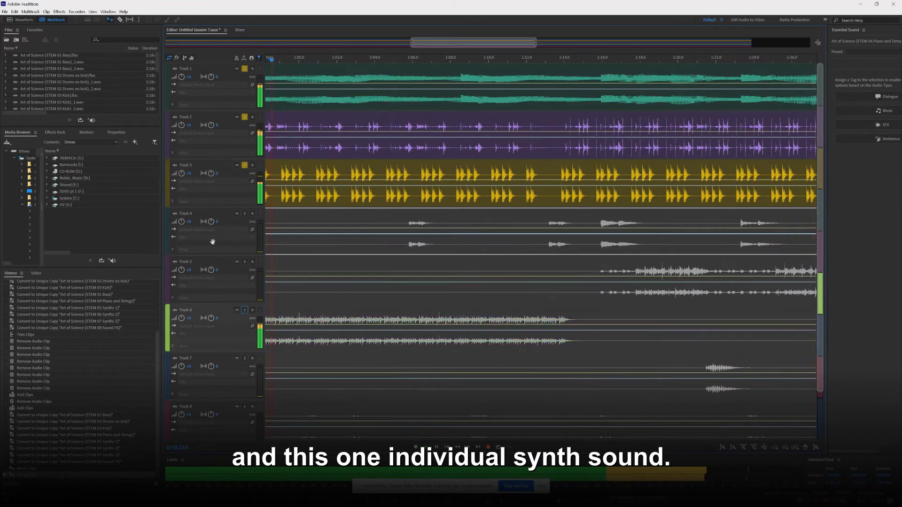
pyautogui.click(244, 165)
pyautogui.click(244, 117)
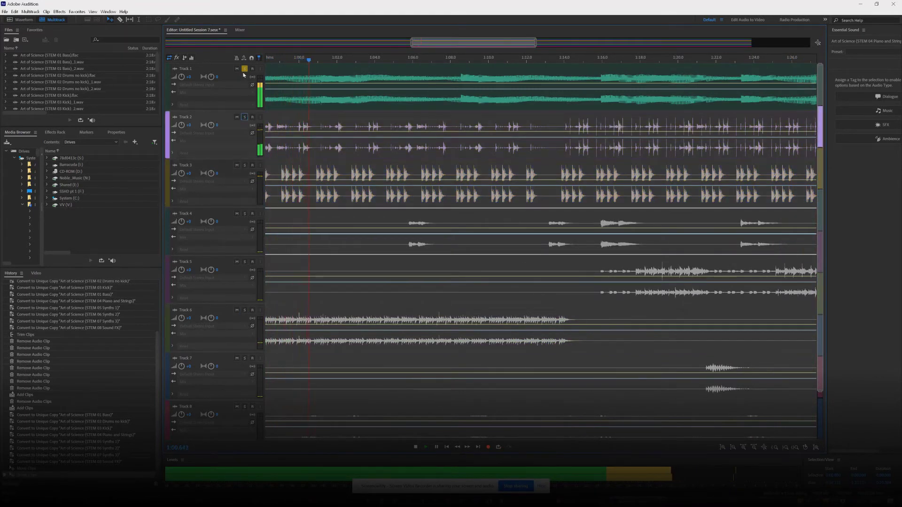
pyautogui.click(244, 69)
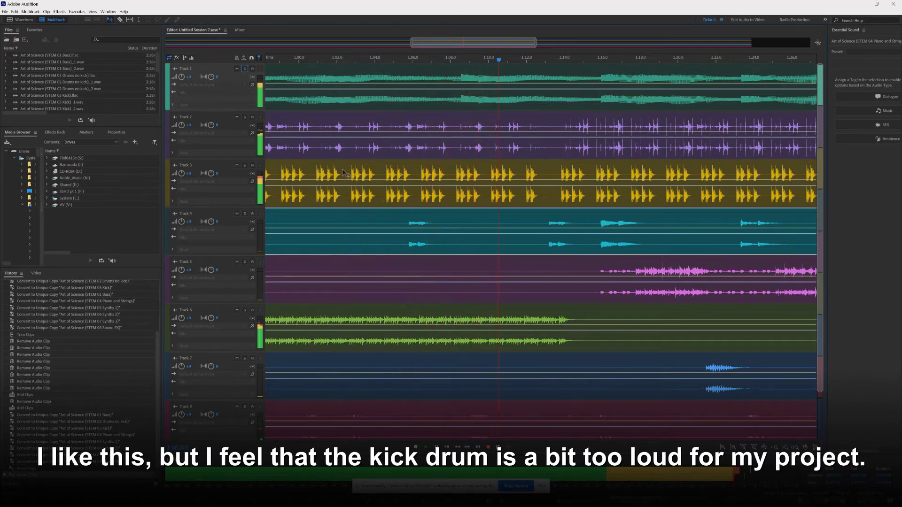
# Step: Lower the kick track's volume to -4.2 dB and stop playback
pyautogui.click(181, 173)
pyautogui.moveTo(182, 173)
pyautogui.mouseDown()
pyautogui.moveTo(186, 200)
pyautogui.moveTo(184, 187)
pyautogui.mouseUp()
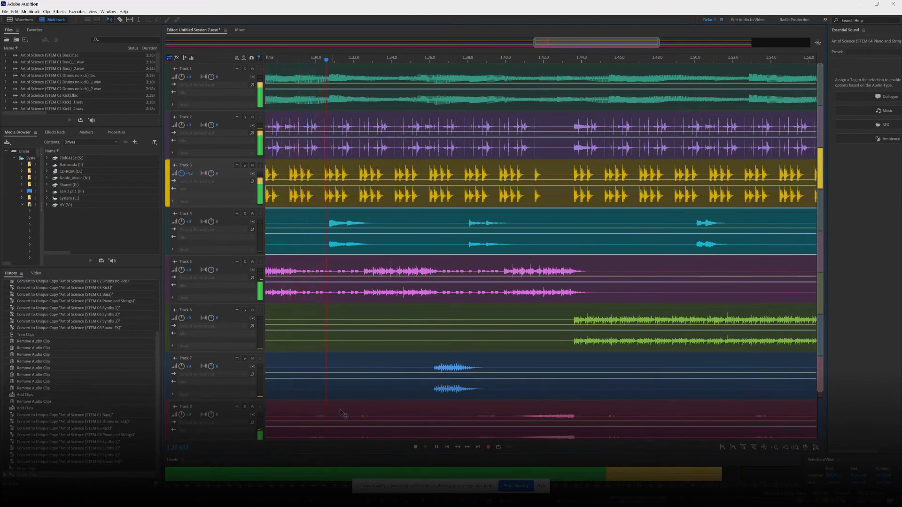
pyautogui.click(416, 447)
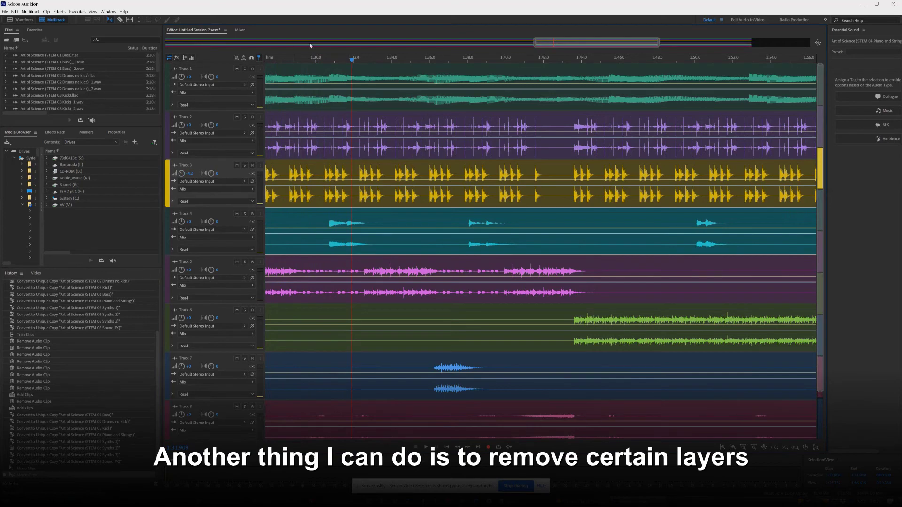
# Step: Trim the start of the bass clip on Track 1 to about 0:24
pyautogui.moveTo(616, 41); pyautogui.dragTo(209, 39)
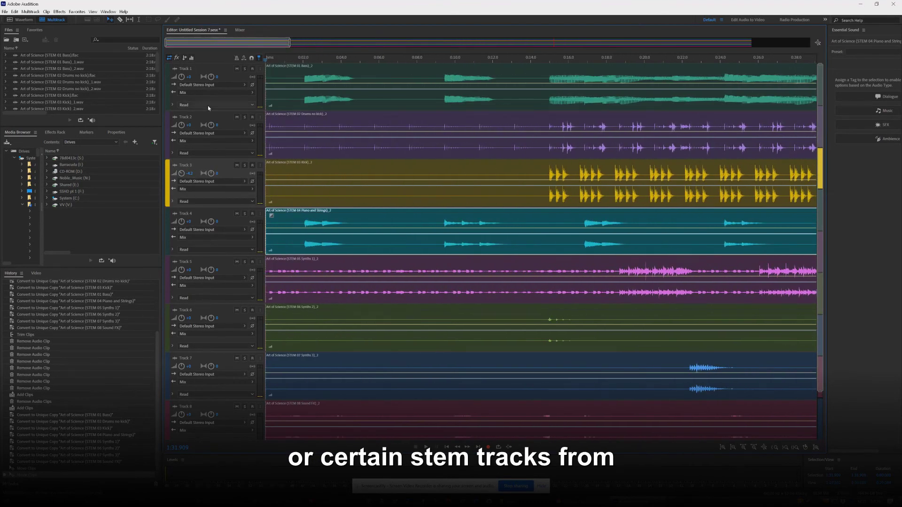
pyautogui.click(271, 80)
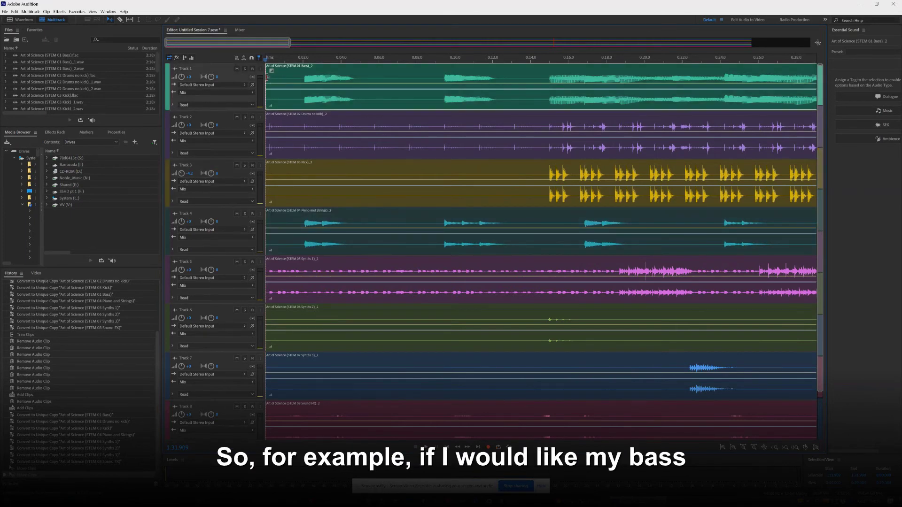
pyautogui.moveTo(267, 76); pyautogui.dragTo(724, 117)
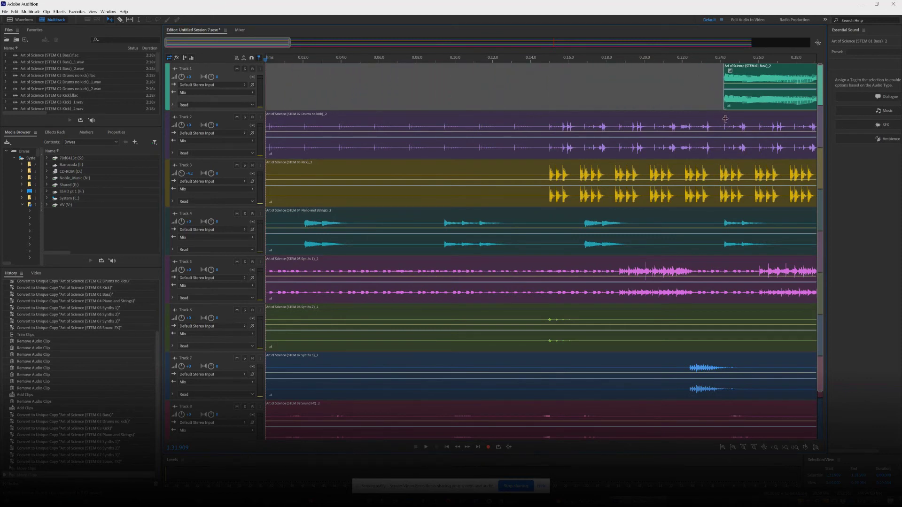
# Step: Play the opening without bass, continue listening from about 0:17 through the bass entry, and look over the following section
pyautogui.press('space')
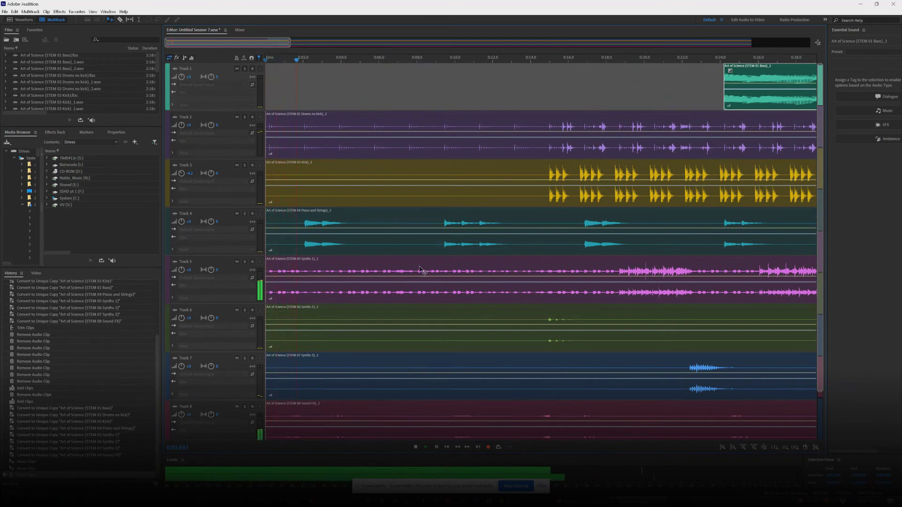
pyautogui.click(582, 60)
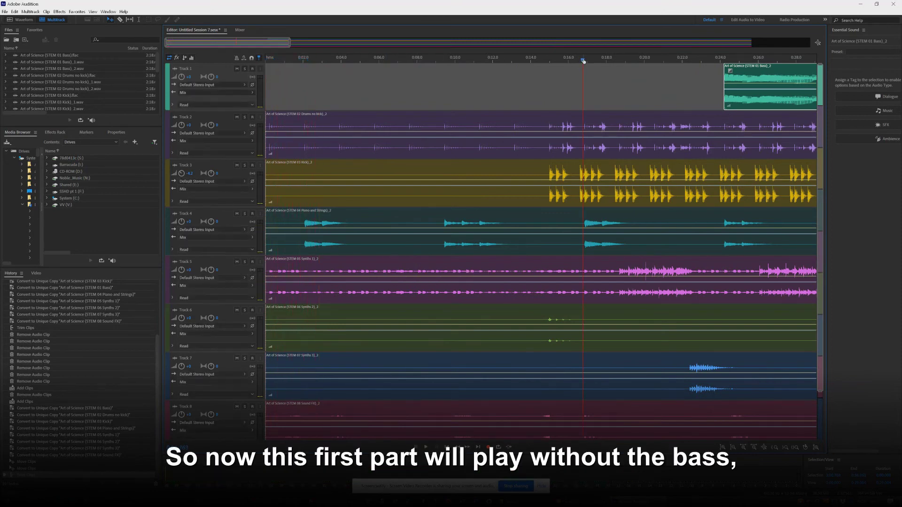
pyautogui.press('space')
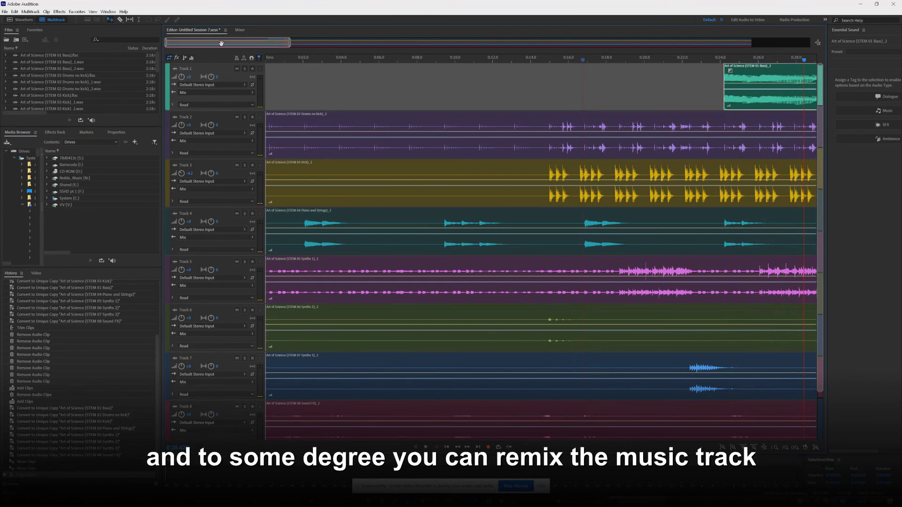
pyautogui.moveTo(221, 43); pyautogui.dragTo(321, 51)
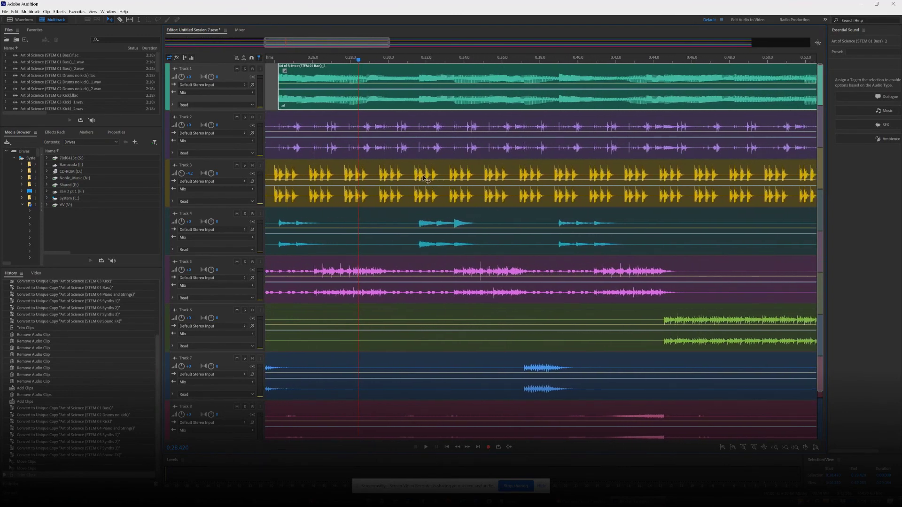